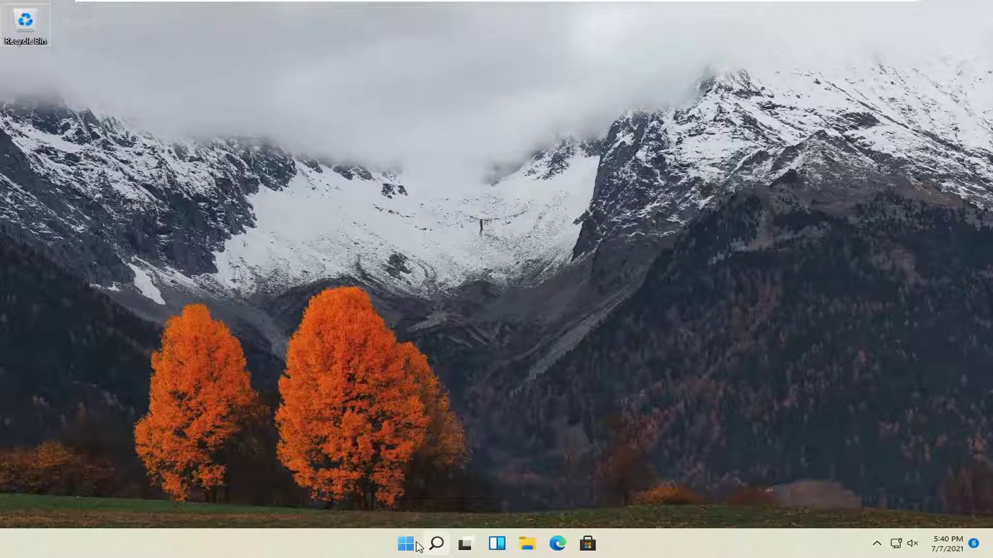
Launch Settings from the Start button's power-user menu.
right_click(404, 548)
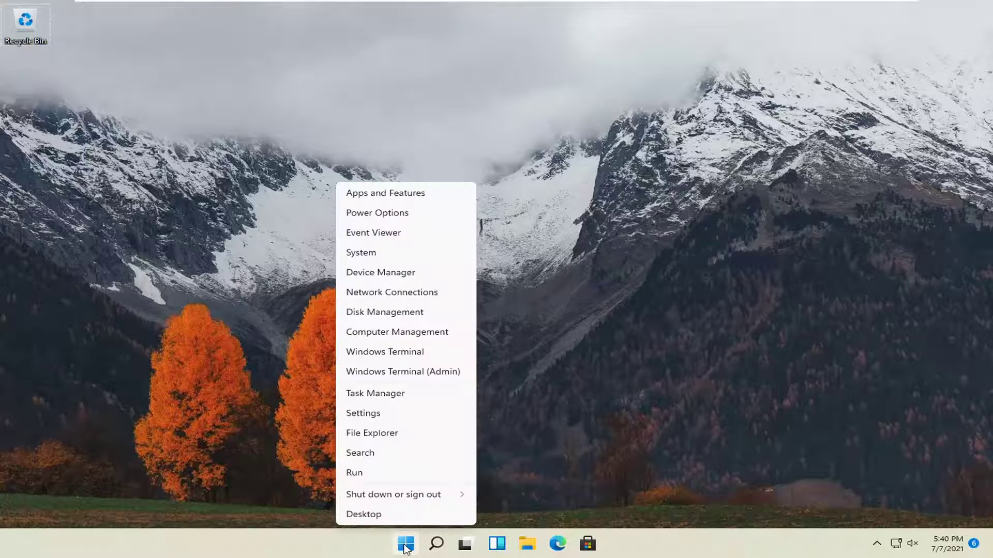
left_click(361, 414)
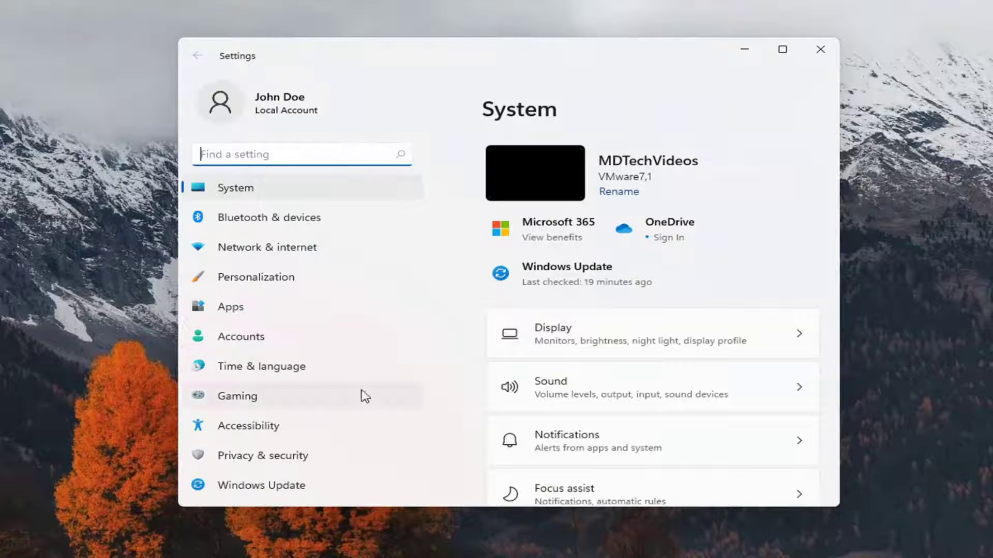
Switch to the Accessibility page to reach Speech, Keyboard and Mouse options.
left_click(250, 431)
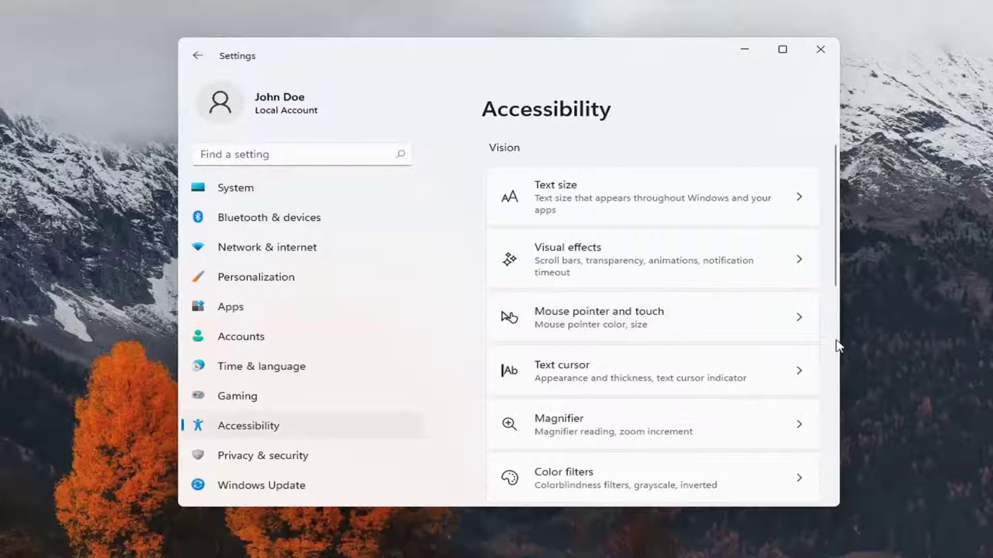
scroll(714, 229, "down", 2)
scroll(676, 298, "down", 2)
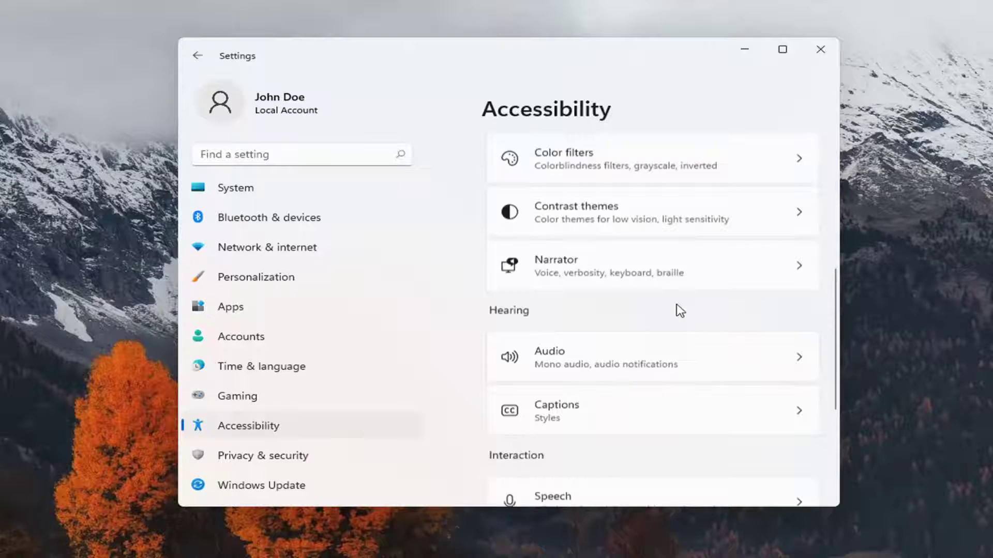
scroll(678, 310, "down", 2)
scroll(611, 372, "down", 1)
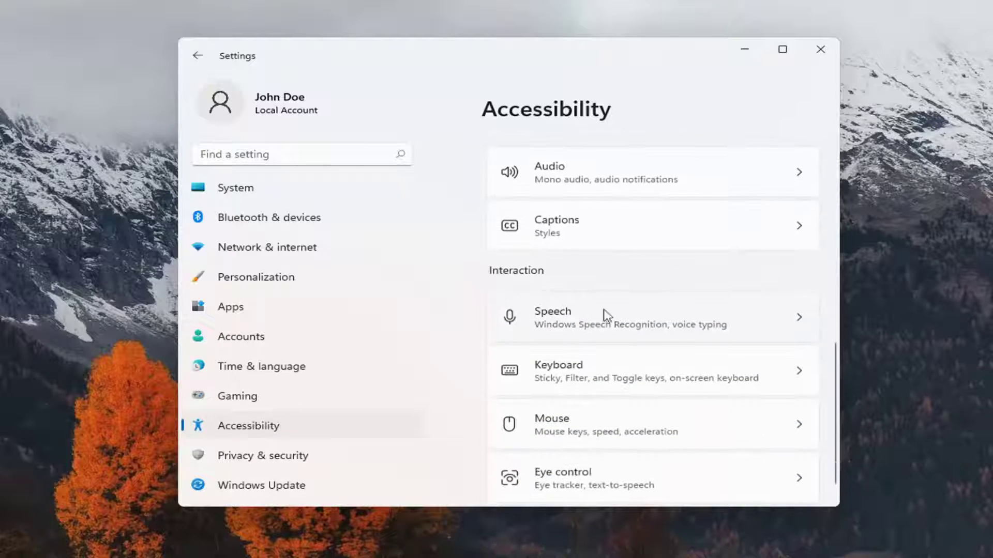
Enable Windows Speech Recognition under Speech and pass the wizard's welcome page.
left_click(633, 326)
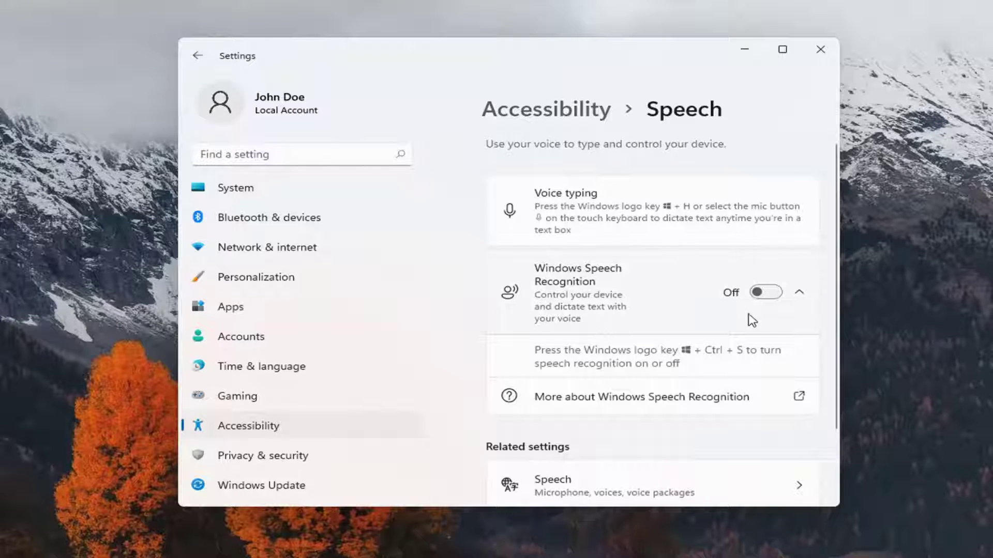
left_click(762, 292)
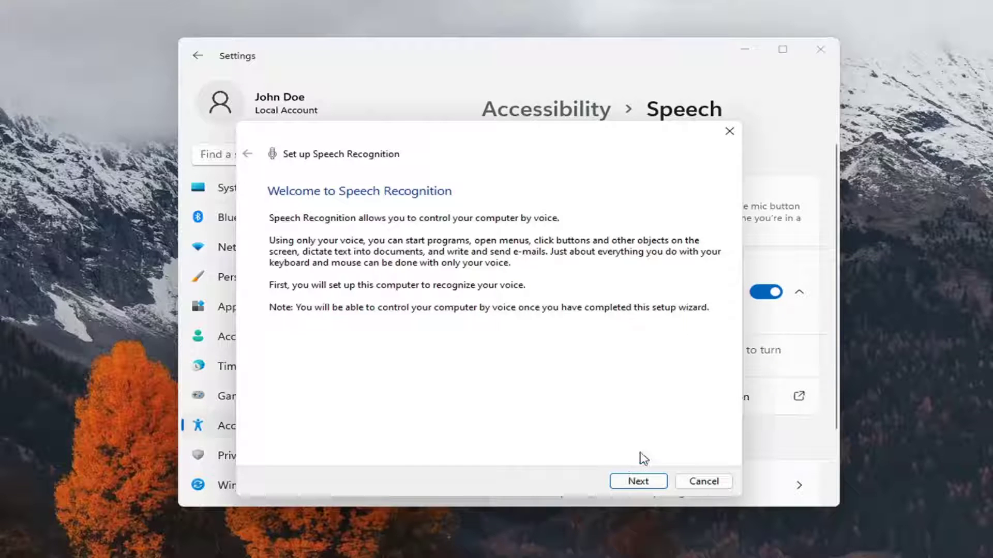
left_click(637, 481)
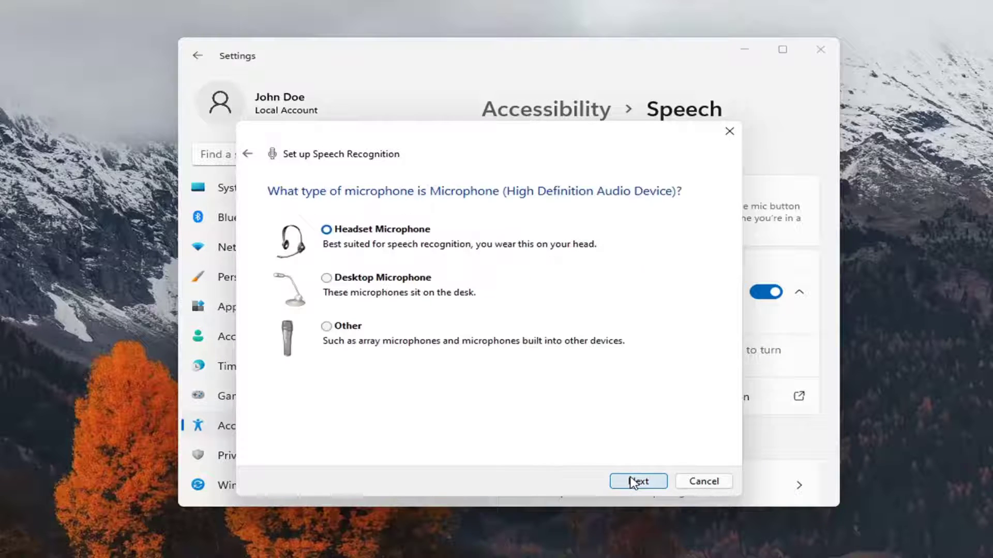